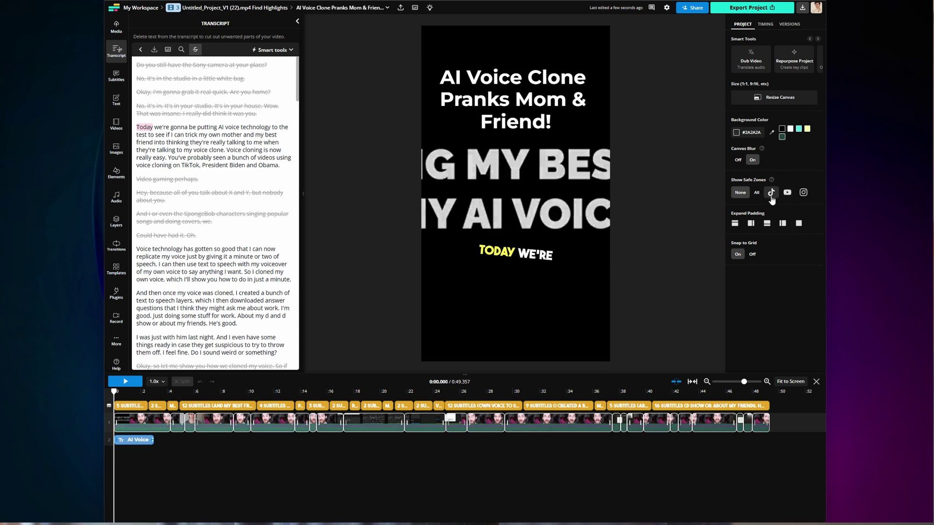
Go to Kapwing's Repurpose landing page for turning one video into social-ready clips.
click(771, 192)
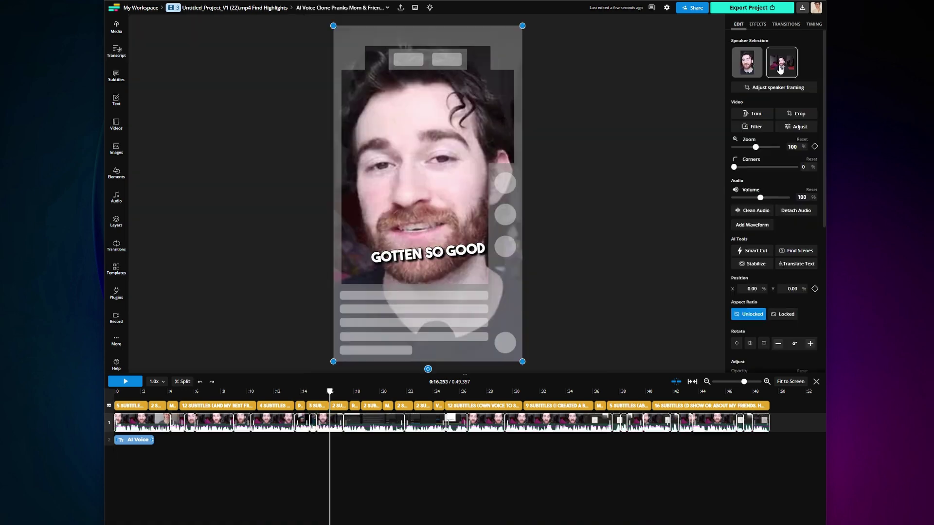
click(780, 69)
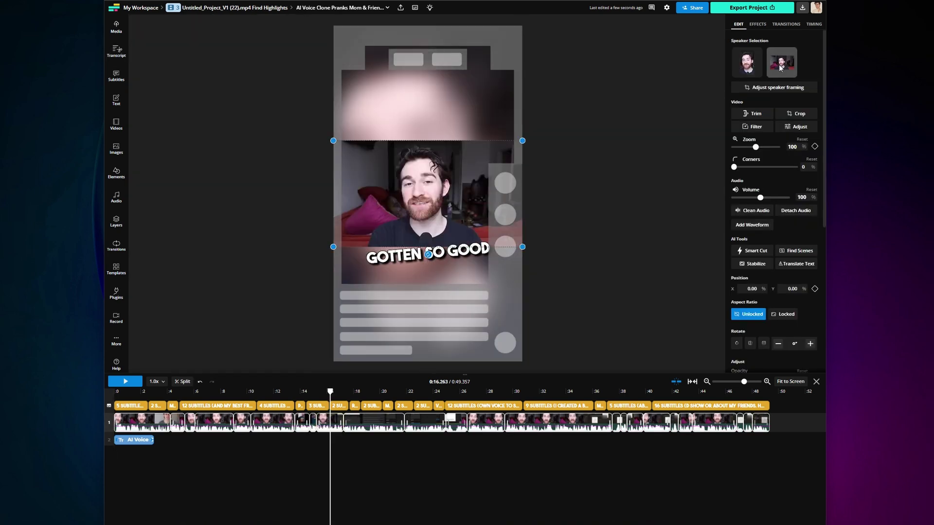
click(778, 88)
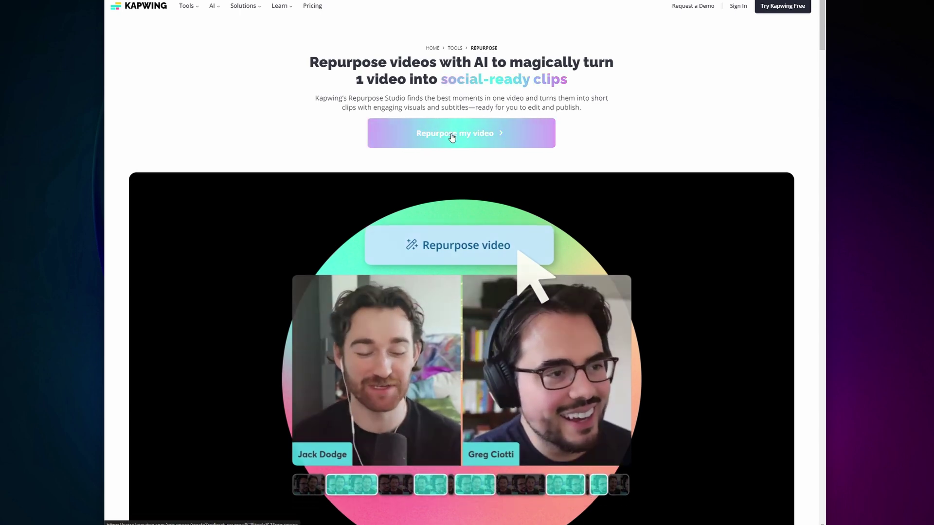
Choose 'Repurpose my video' to reach the Repurpose Studio upload page.
click(451, 134)
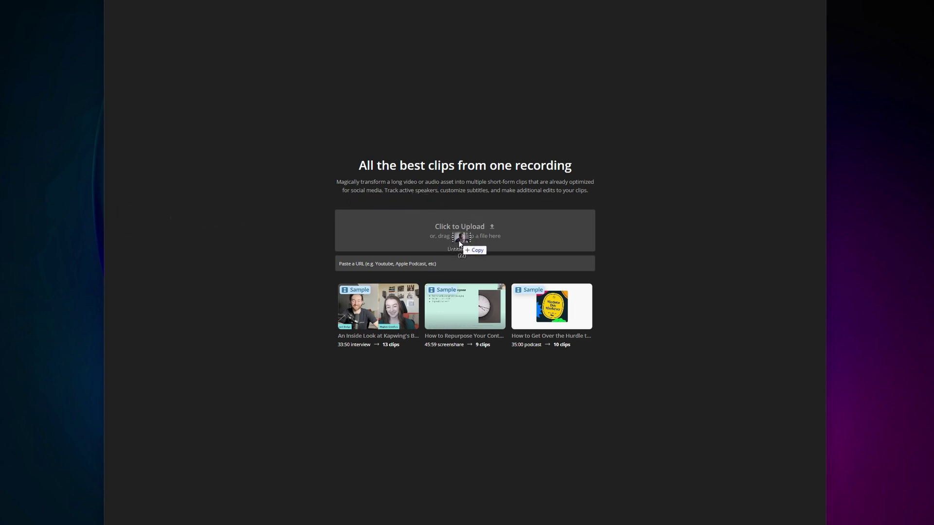
Upload Untitled_Project_V1 (22).mp4, set a 45–60s maximum clip length, and generate clips.
drag(459, 244, 459, 243)
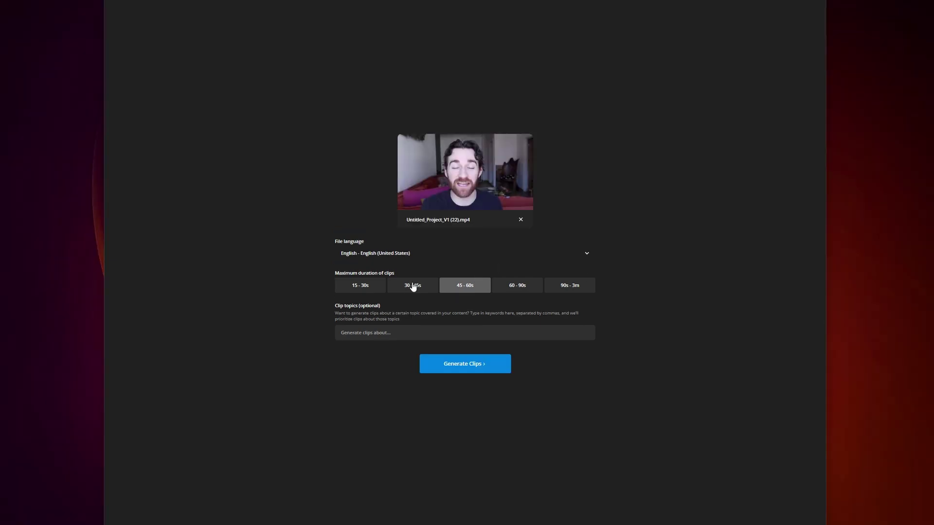
click(412, 287)
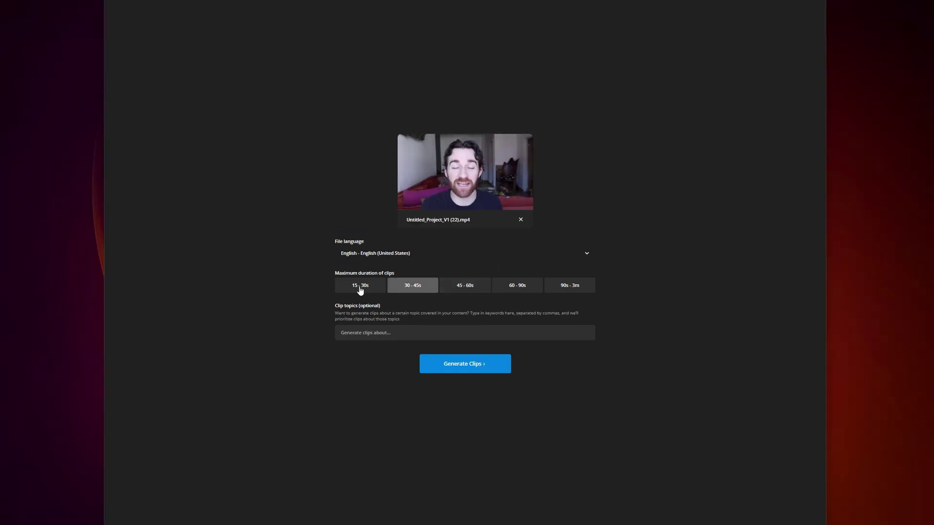
click(360, 291)
click(470, 288)
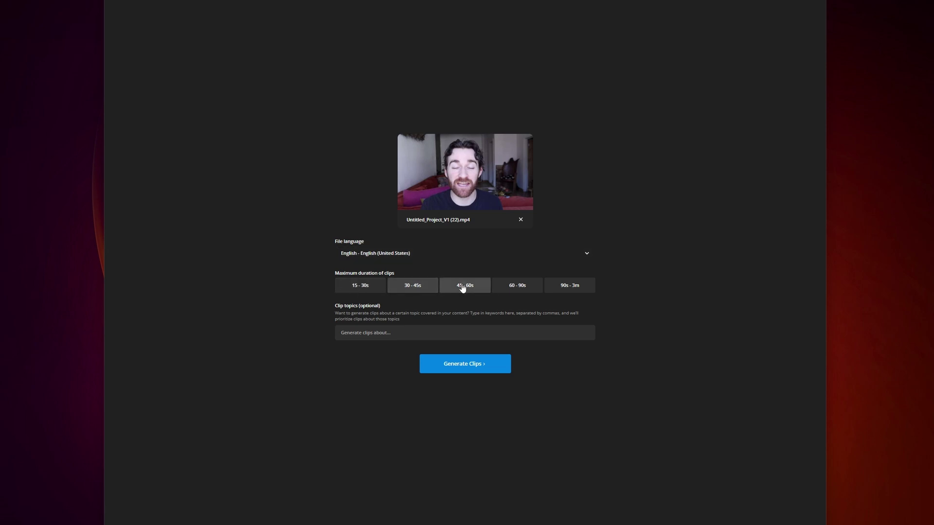
click(460, 371)
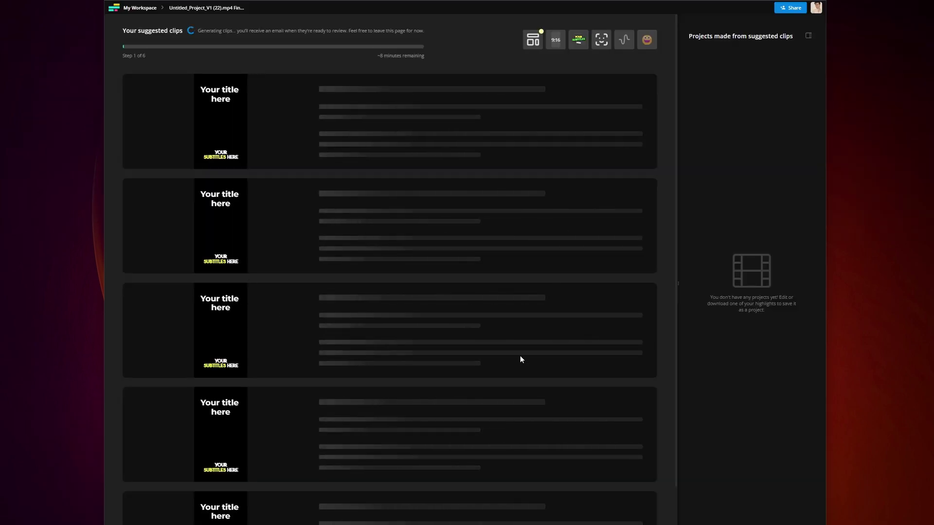
Preview the first suggested clip, then edit 'AI Voice Clone Pranks Mom & Friend!' as a project.
click(556, 39)
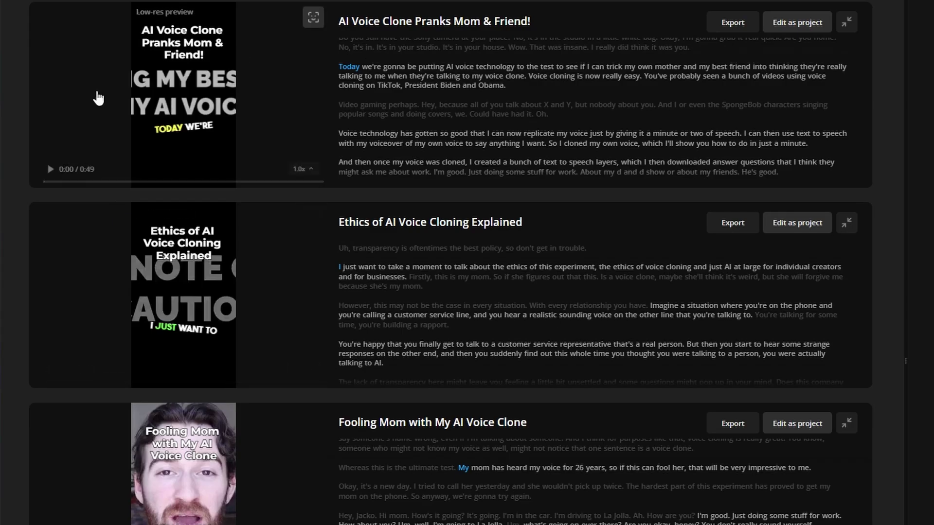
click(51, 169)
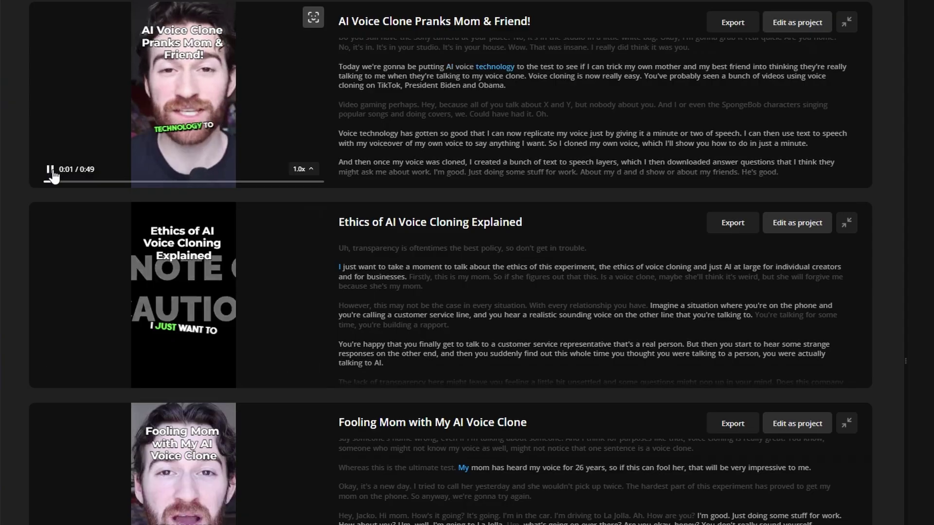
click(50, 171)
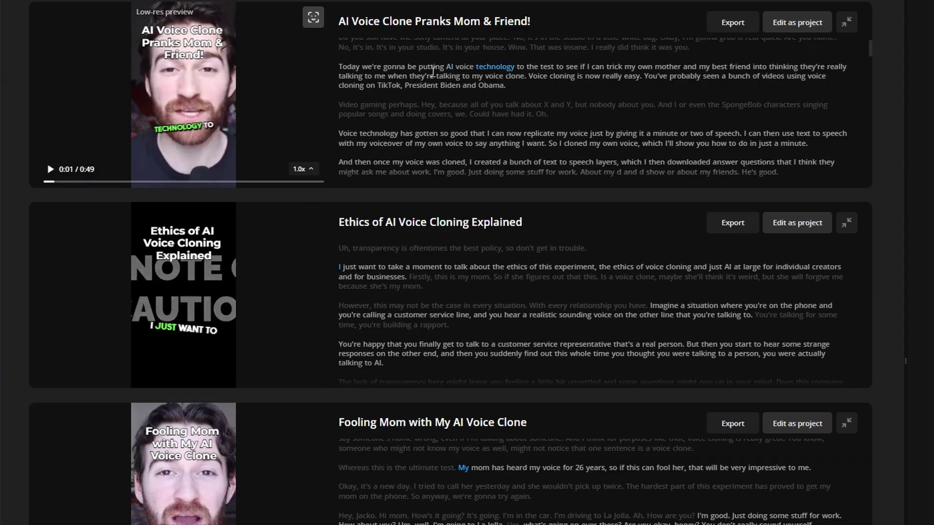
click(732, 23)
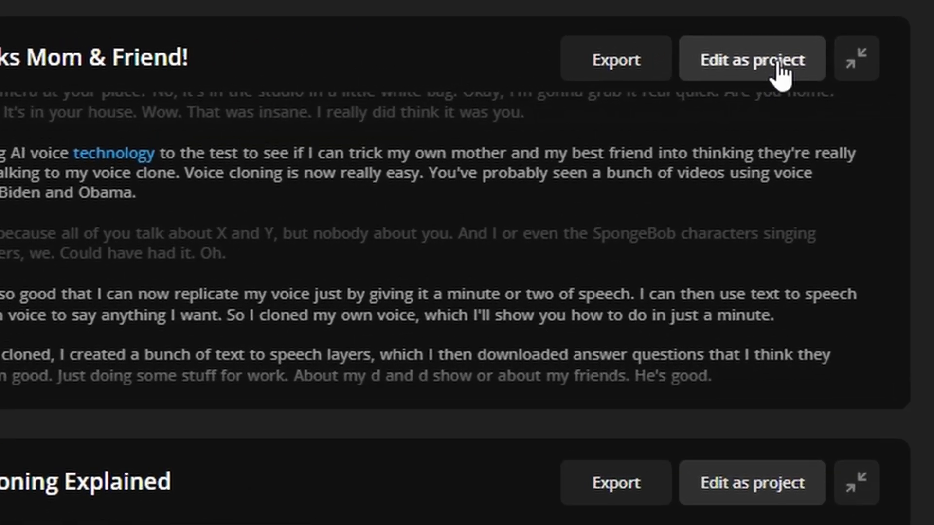
click(811, 24)
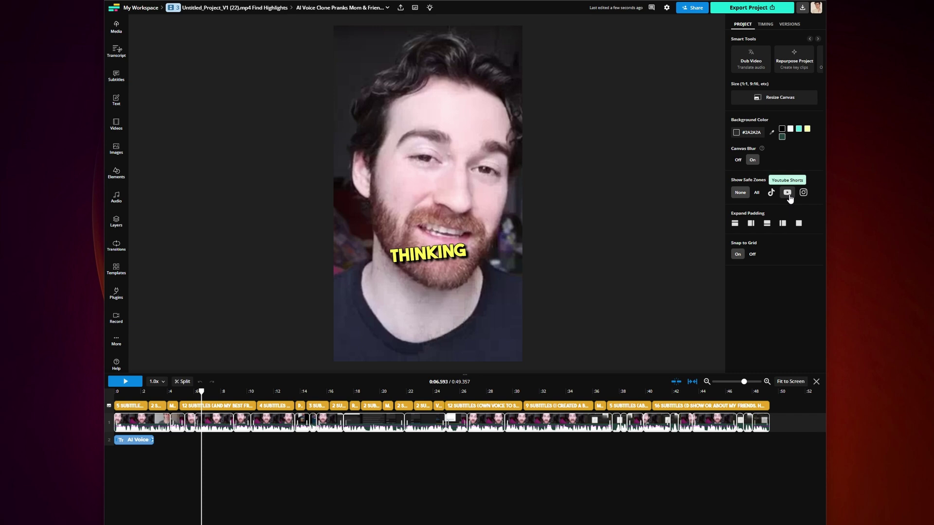
Show the YouTube Shorts safe zone, drag the THINKING subtitle lower, and bring up the transcript.
click(787, 193)
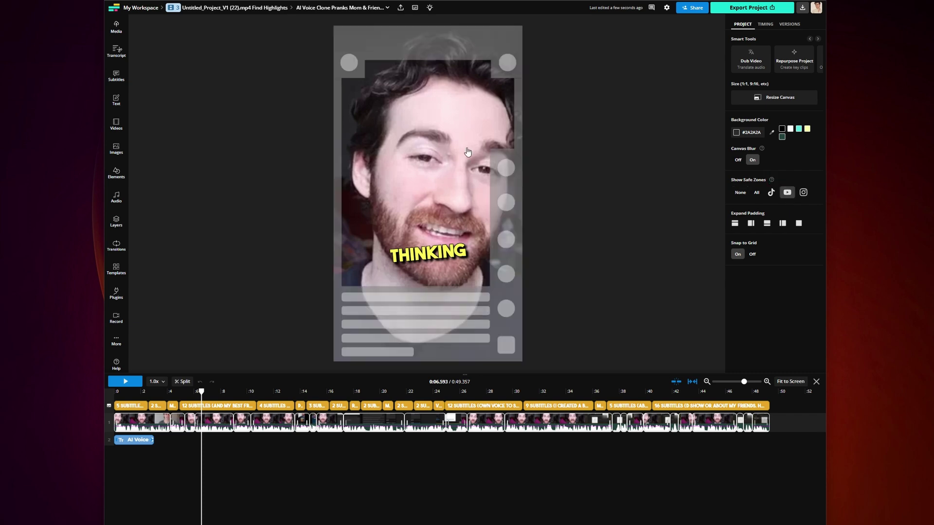
click(448, 264)
mouse_move(448, 264)
mouse_down()
mouse_move(420, 275)
mouse_move(444, 275)
mouse_up()
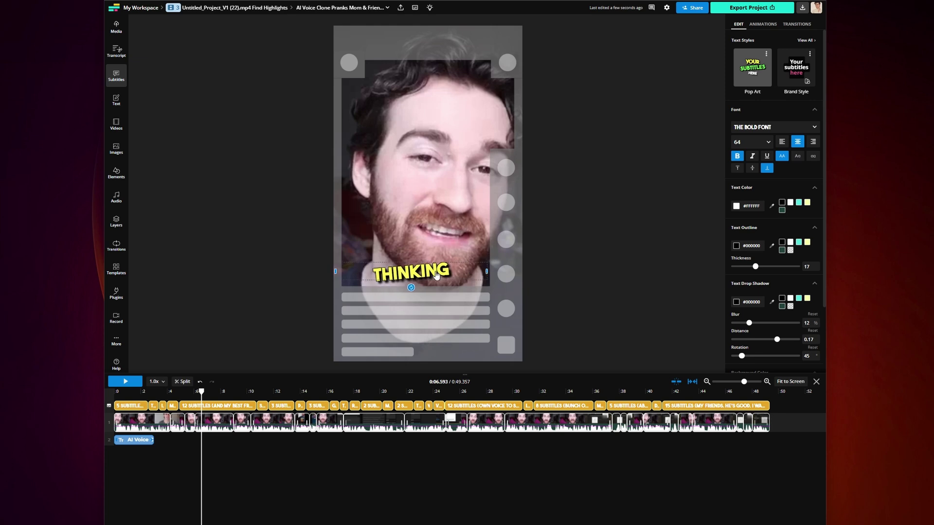
click(598, 199)
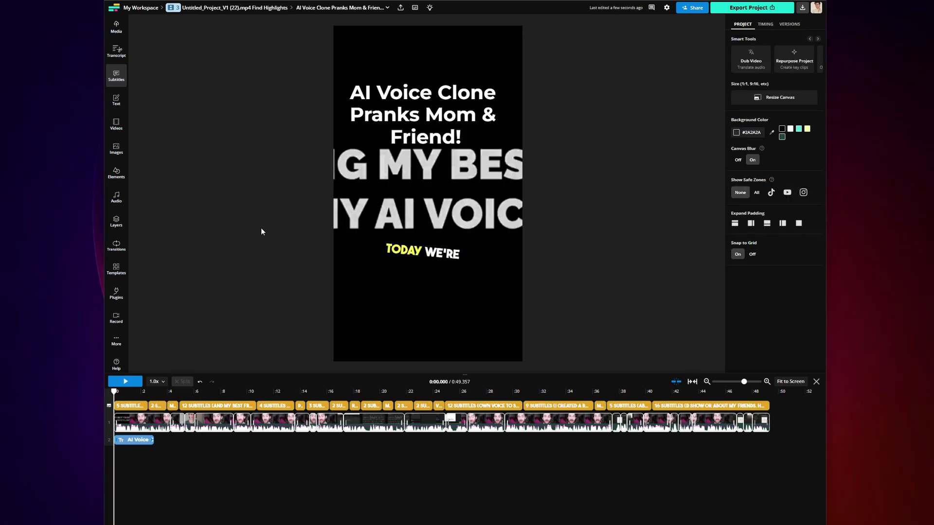
click(117, 59)
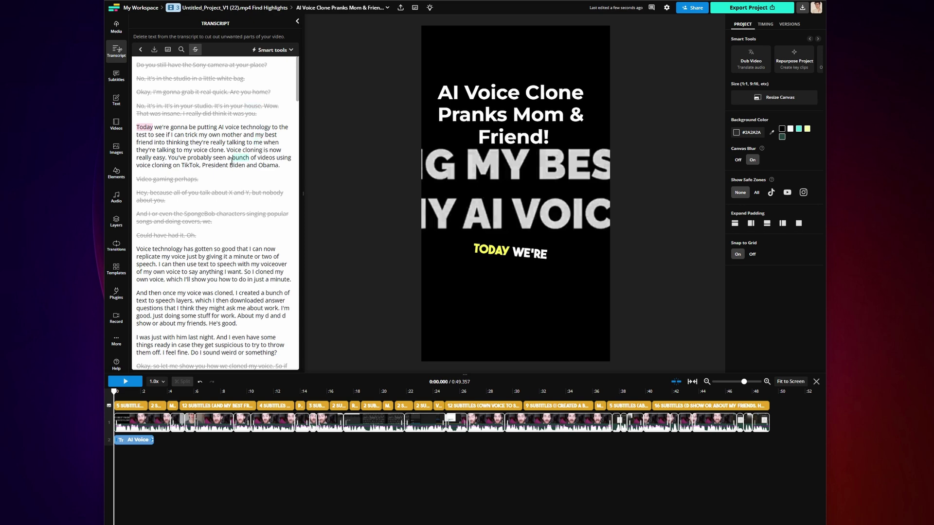
Delete the 'Voice technology has gotten so good…' paragraph, trimming the clip to 0:35.187.
drag(137, 250, 287, 278)
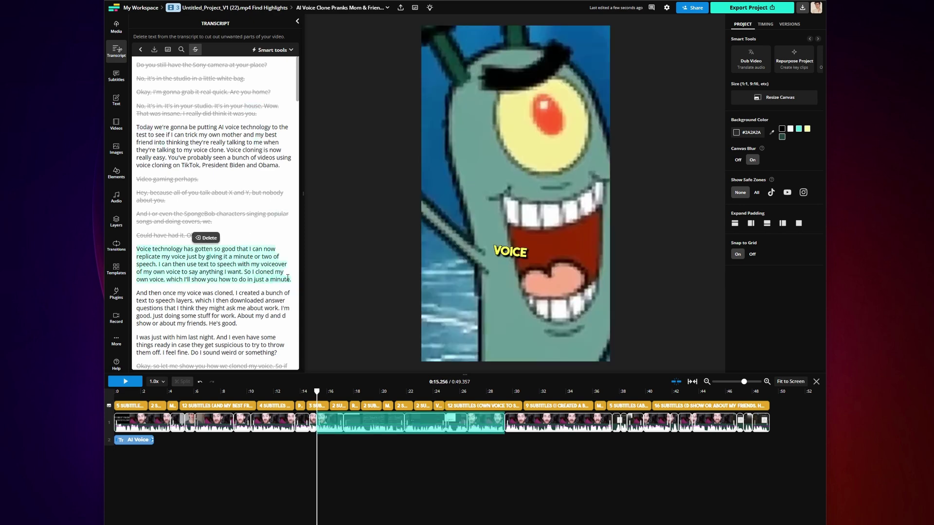
click(209, 238)
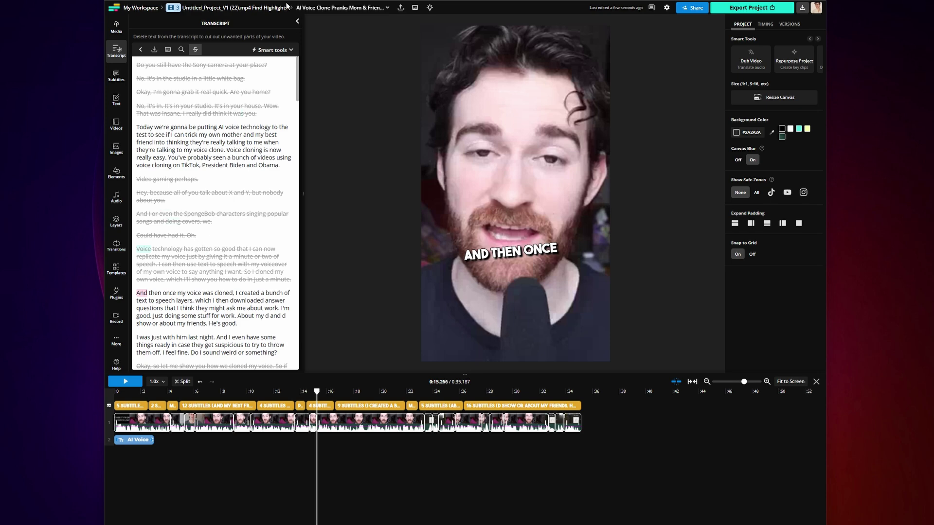
click(296, 23)
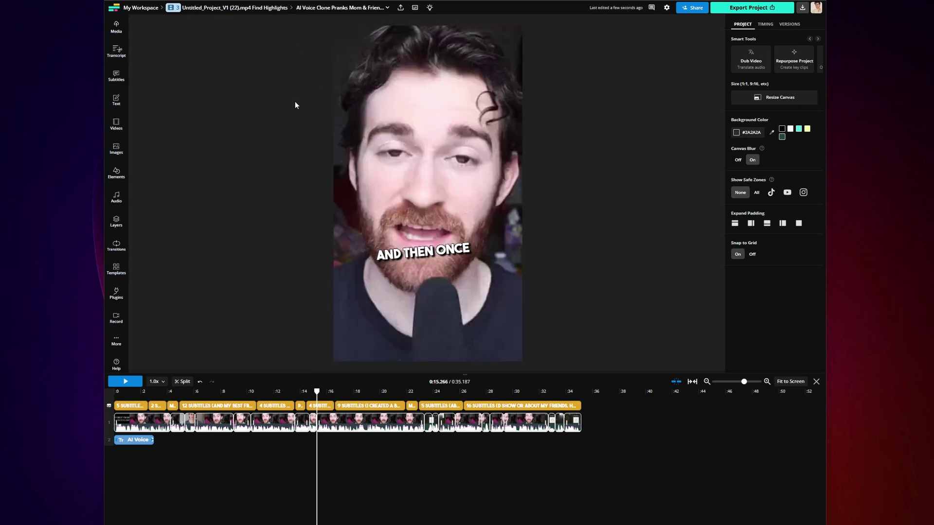
click(453, 106)
Switch to the second speaker's wide shot and centre the vertical crop on his face.
click(782, 63)
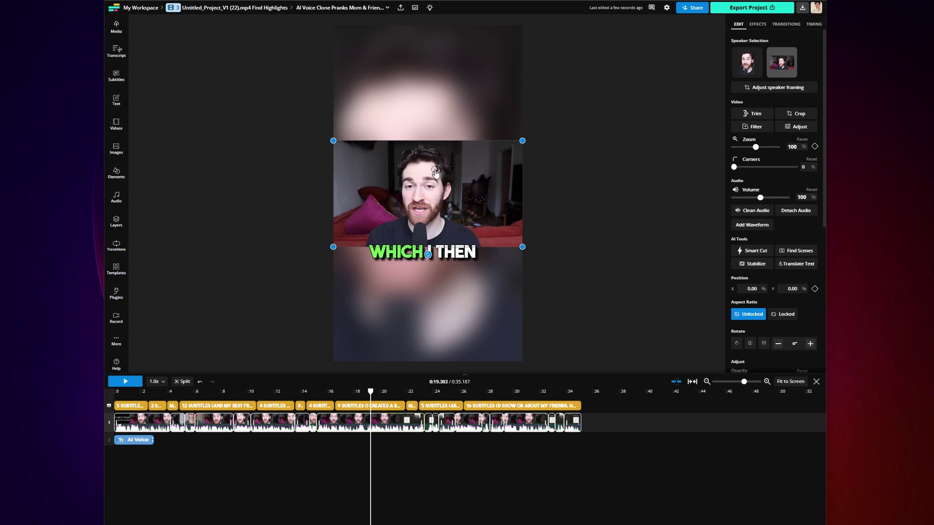
click(788, 87)
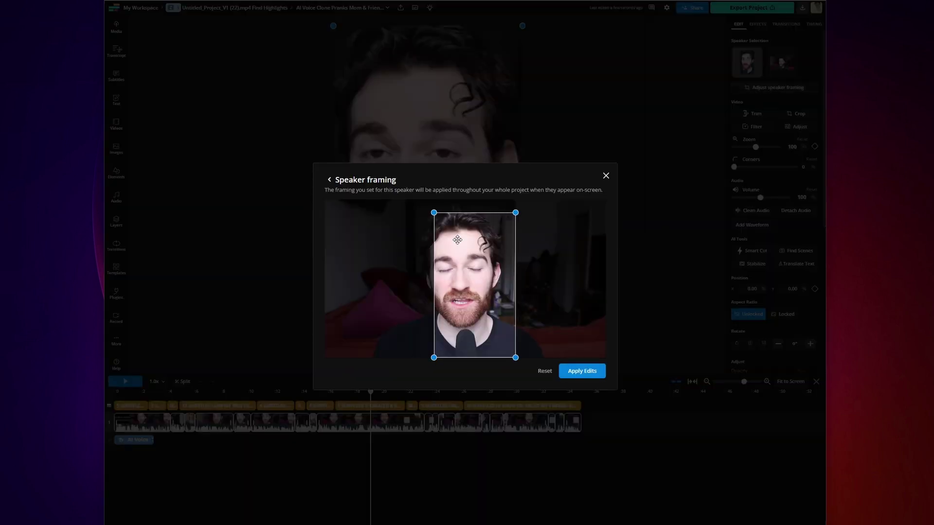
drag(496, 271, 480, 272)
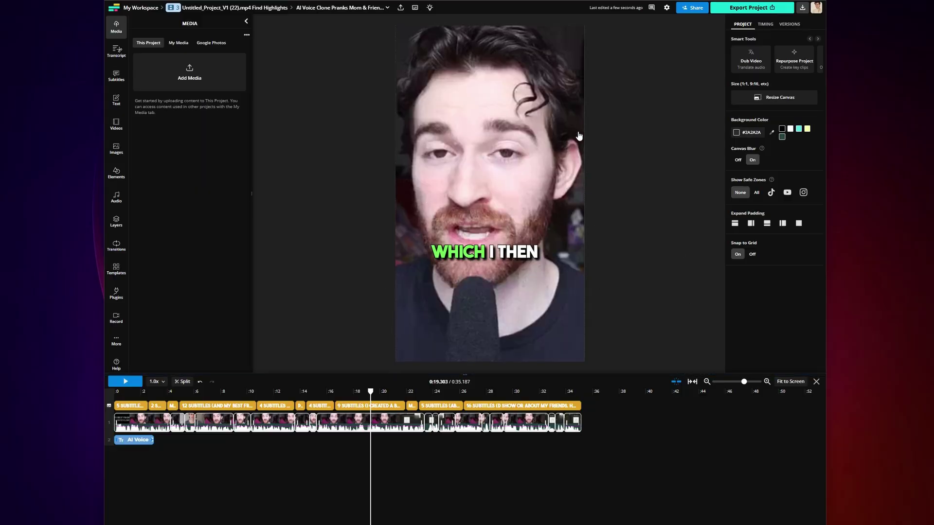
Export the project as MP4 and bring up the Share to socials options.
click(745, 10)
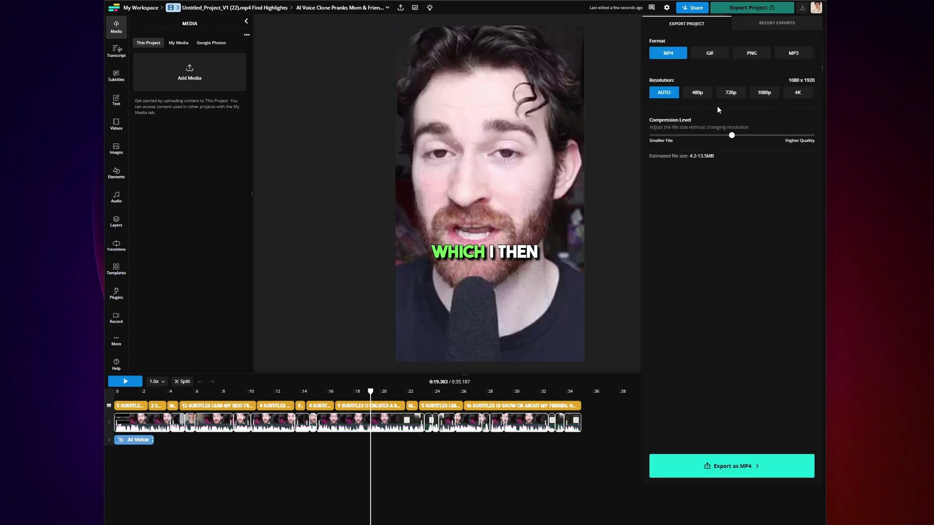
click(734, 467)
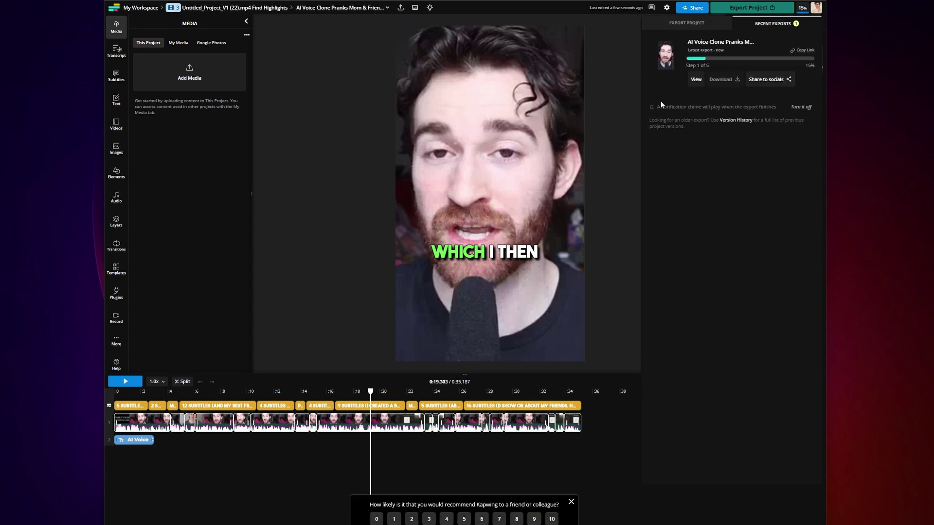
click(764, 80)
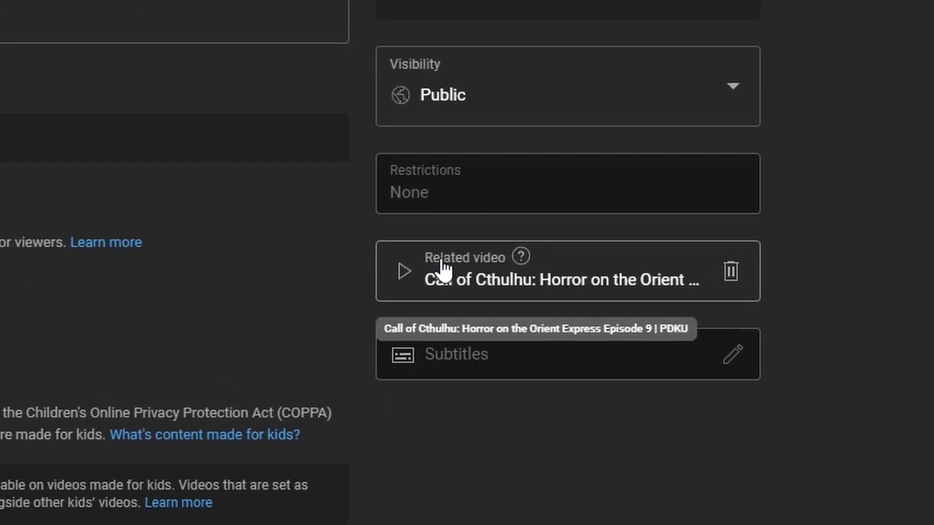
Set the Short's related video to 'Call of Cthulhu: Horror on the Orient Express Episode 9 | PDKU'.
click(443, 272)
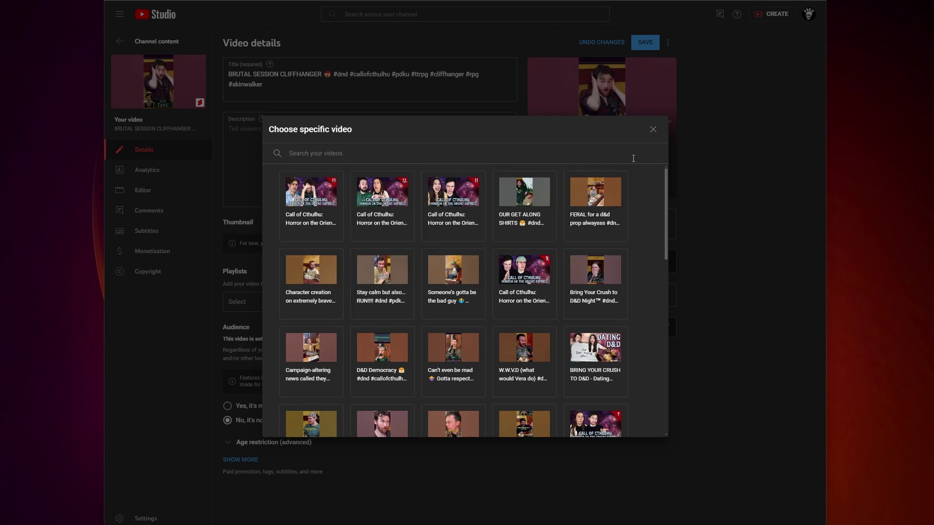
click(651, 130)
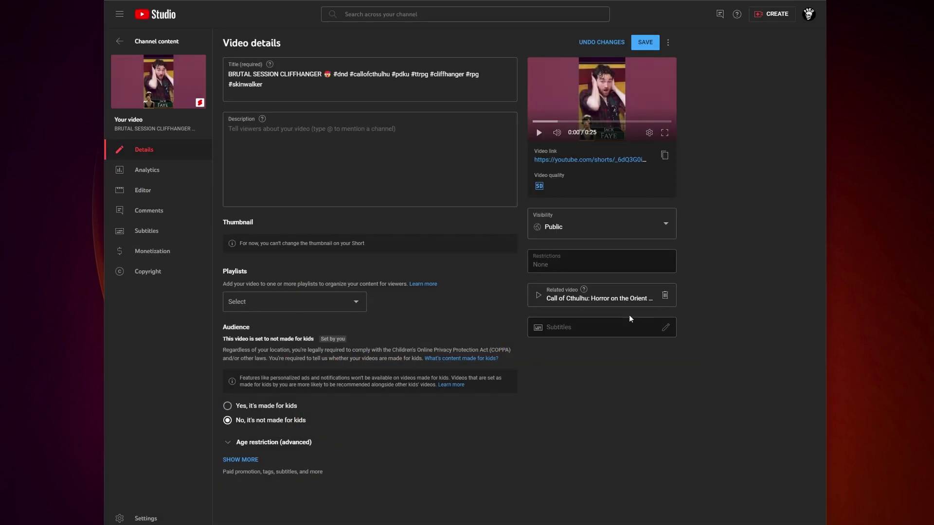